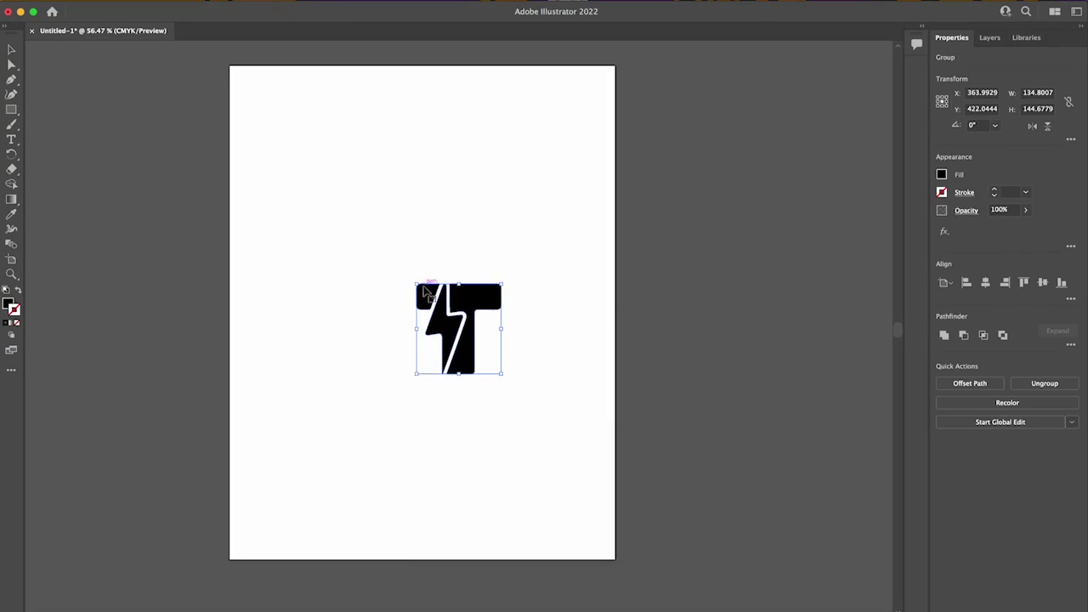
- Draw a rounded black bar about 221 by 41 pt beside the T's crossbar and a circle about 189 pt wide overlapping it
drag(458, 250, 481, 281)
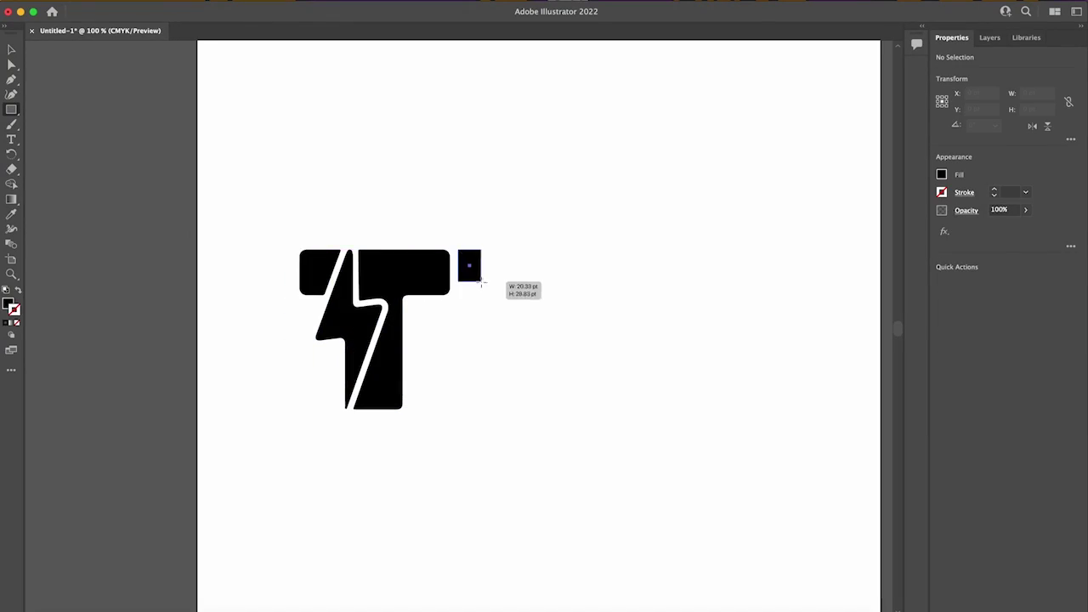
drag(570, 295, 705, 295)
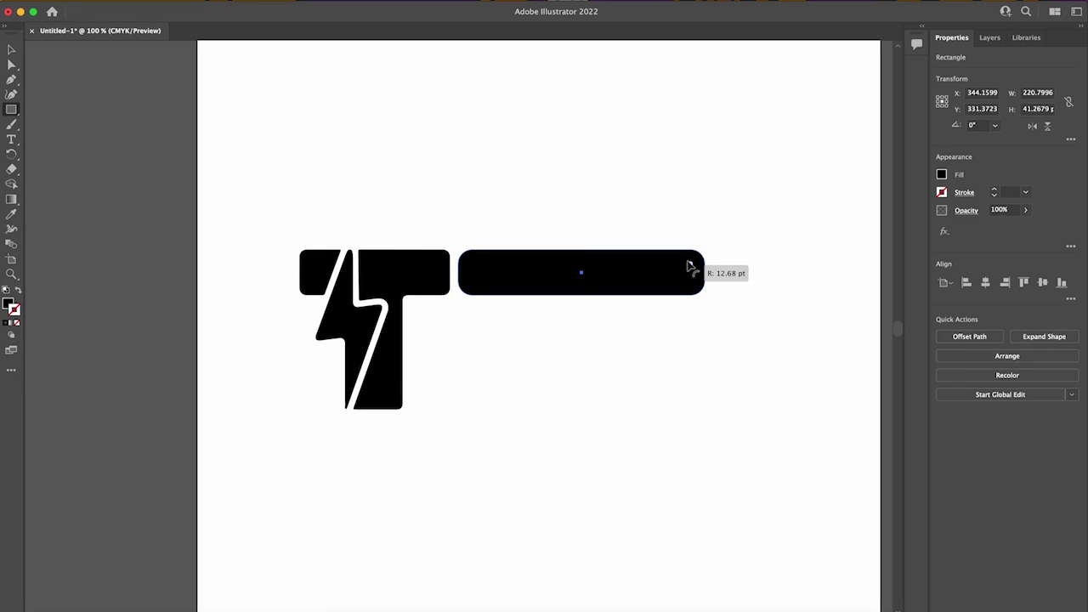
key(l)
drag(433, 214, 619, 401)
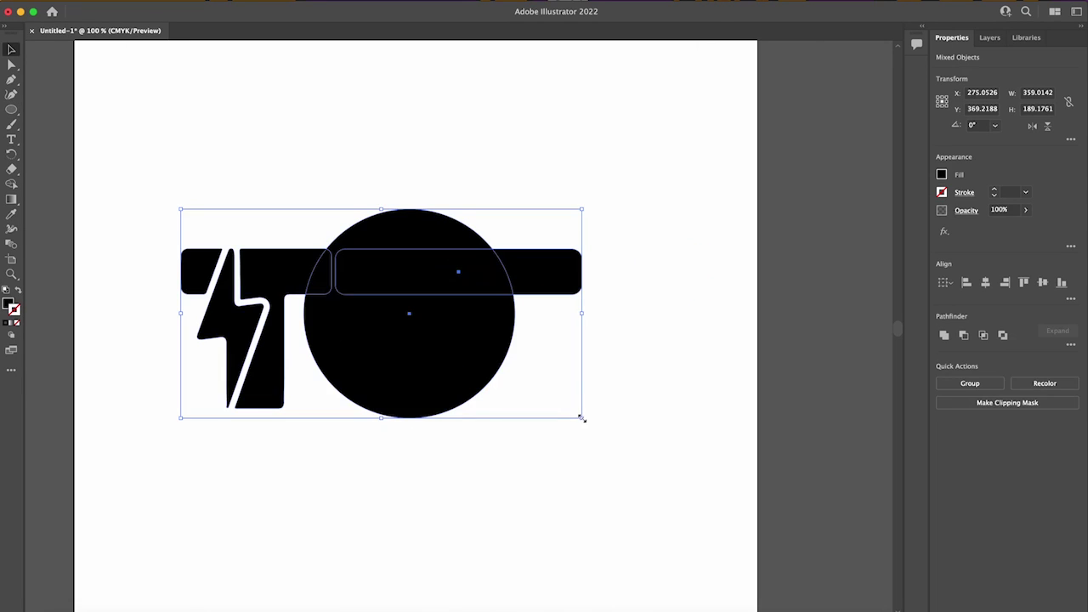
- Scale the artwork down and extend it into a glasses frame with a second circle and a bar about 278 pt long
drag(582, 418, 462, 369)
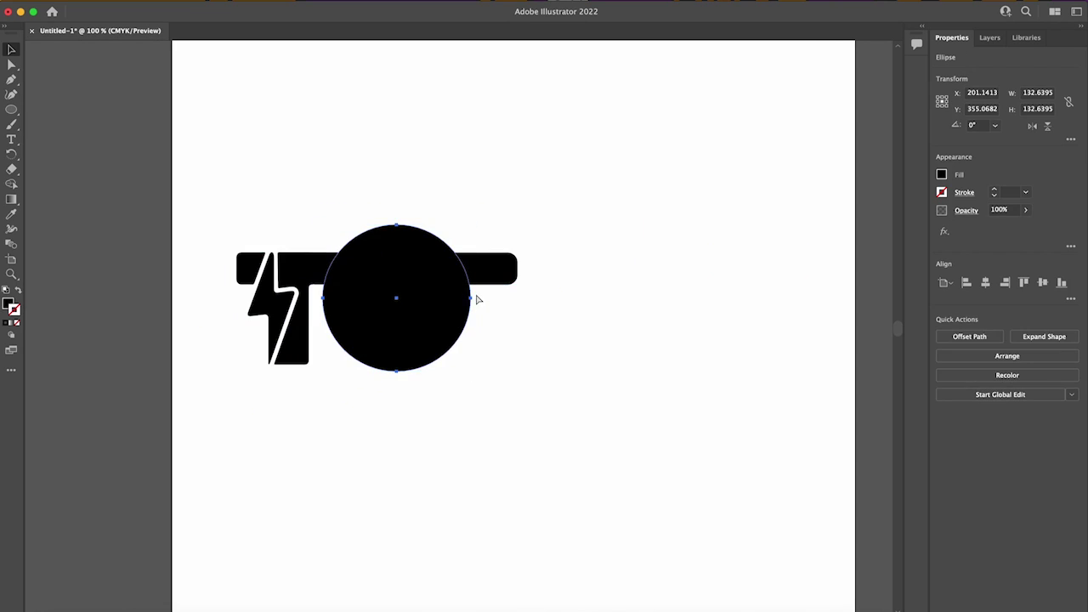
alt+drag(476, 297, 575, 301)
drag(516, 268, 641, 272)
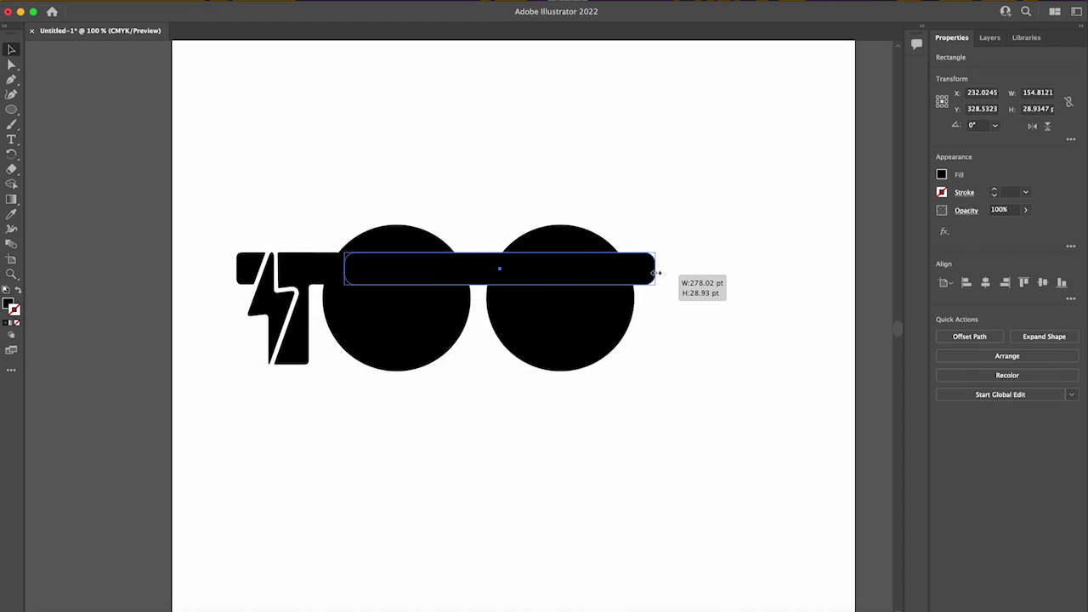
- Place a lens circle about 109 pt wide inside each round rim and fill both lenses with grey D3D1D1
drag(357, 256, 479, 377)
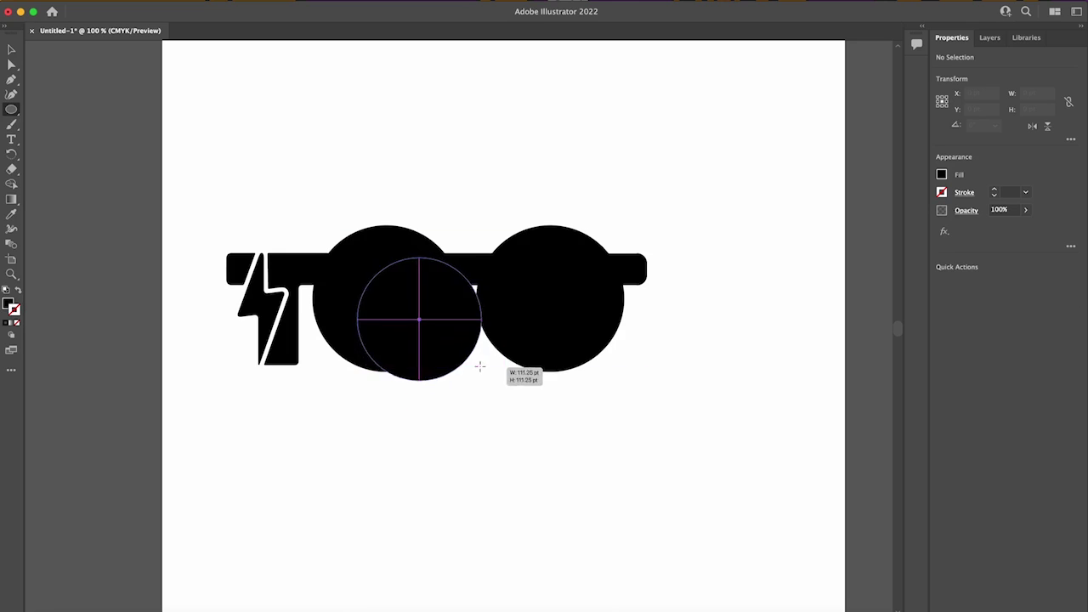
key(i)
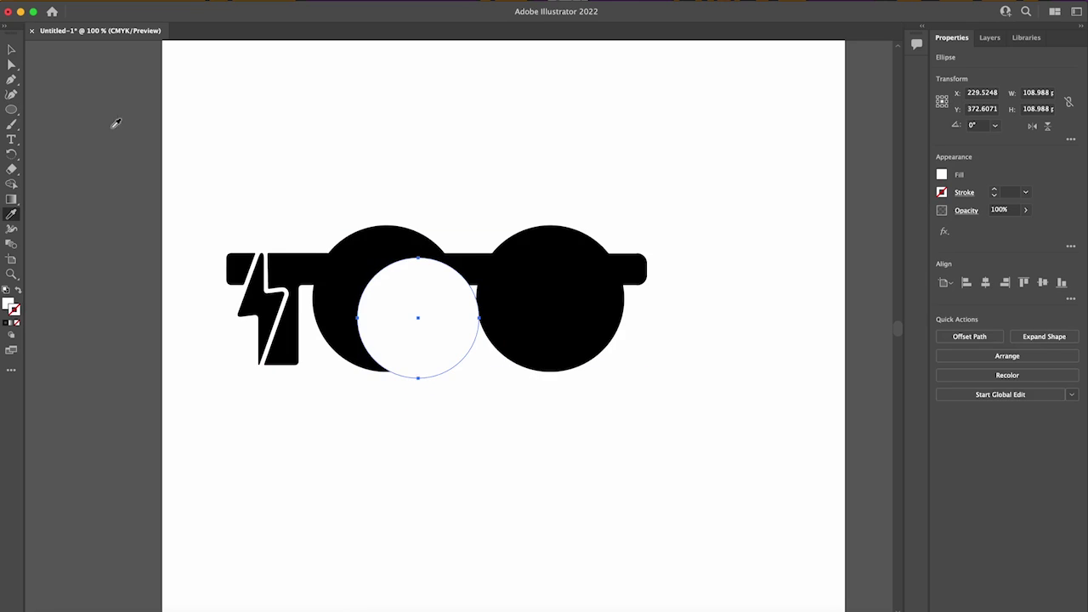
drag(416, 321, 558, 299)
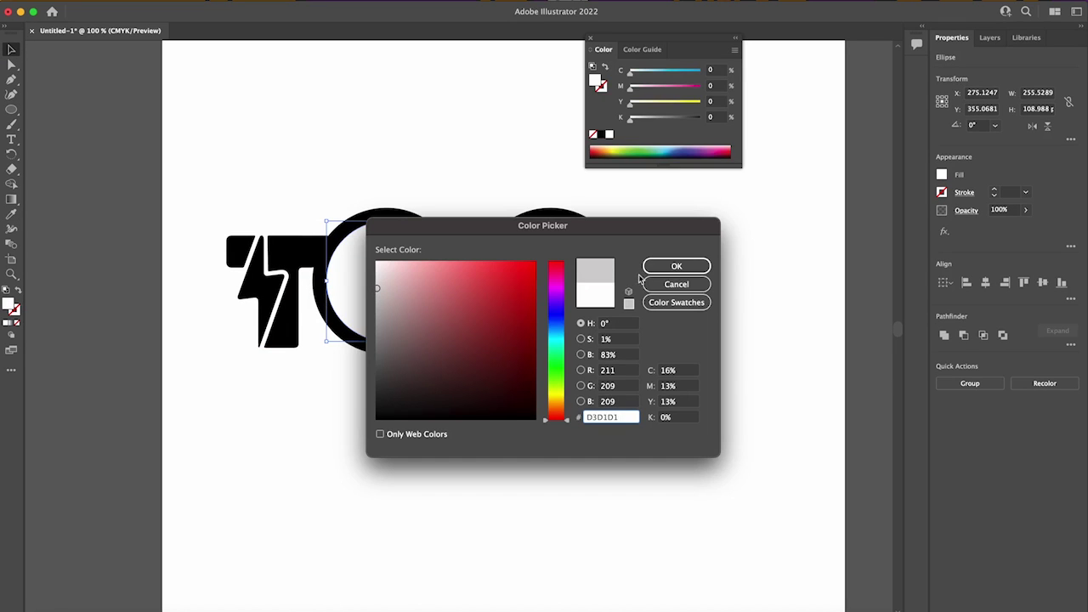
click(671, 268)
- Copy the lightning bolt from the T onto the right lens and scale it down to about 29 by 69 pt
key(super+shift+a)
drag(287, 296, 577, 298)
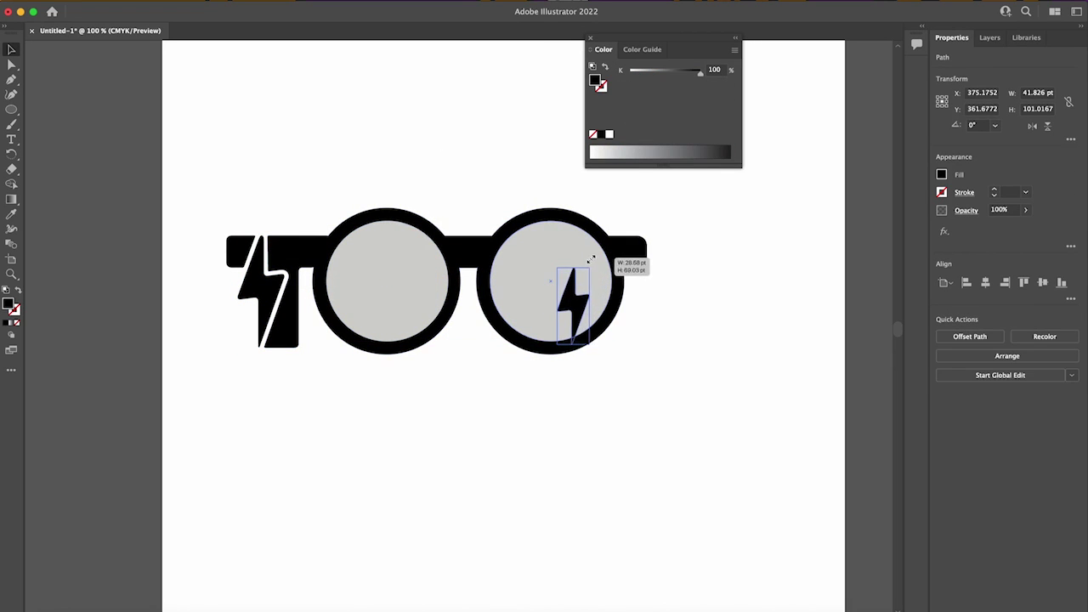
click(71, 406)
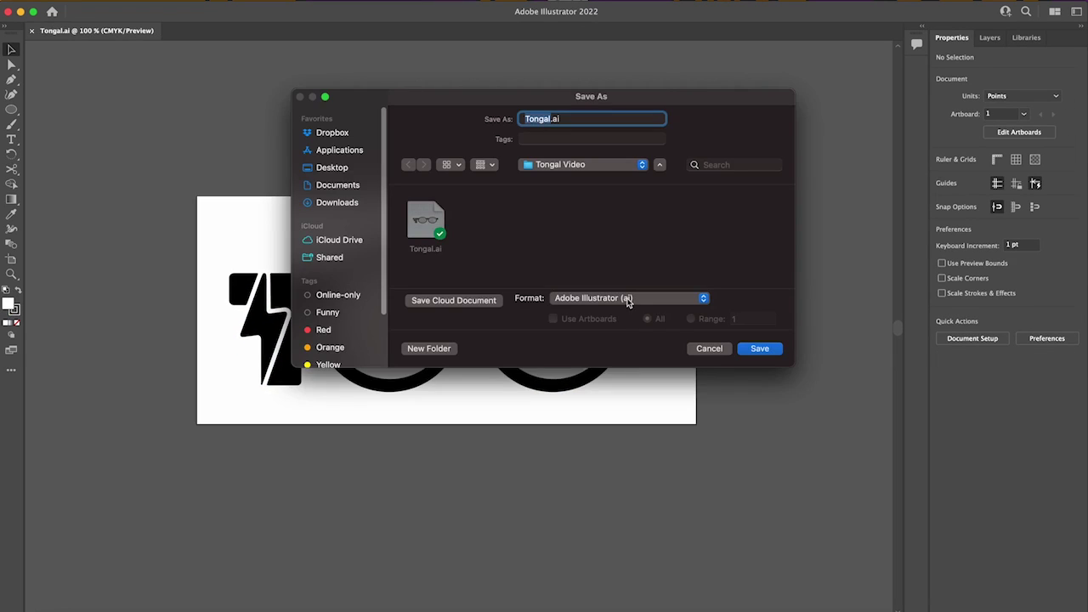
- Choose the SVG format for saving a copy of the Tongal artwork in the Tongal Video folder
click(627, 298)
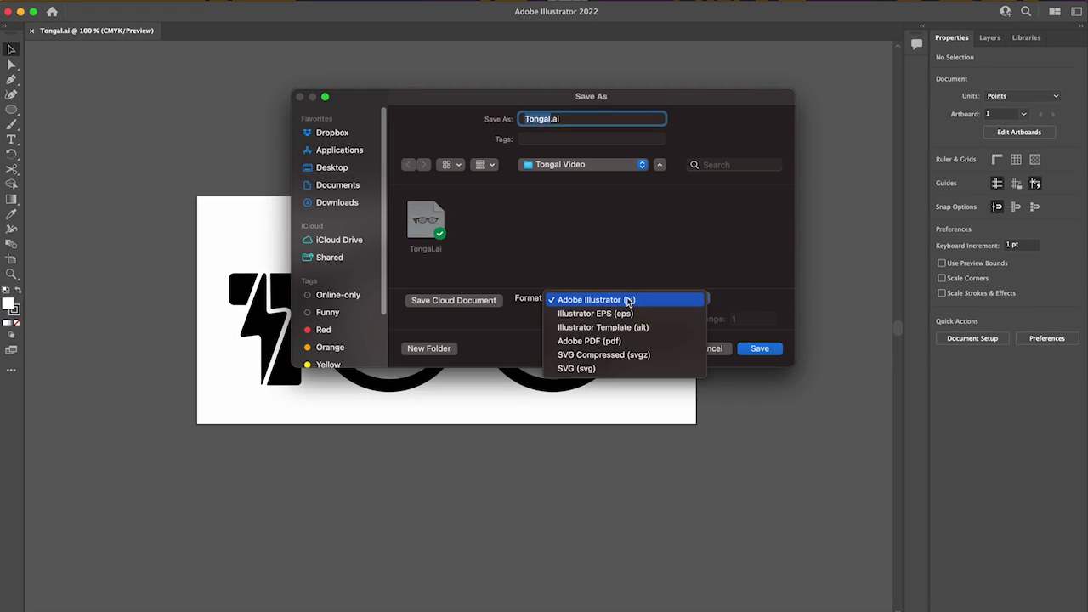
click(620, 370)
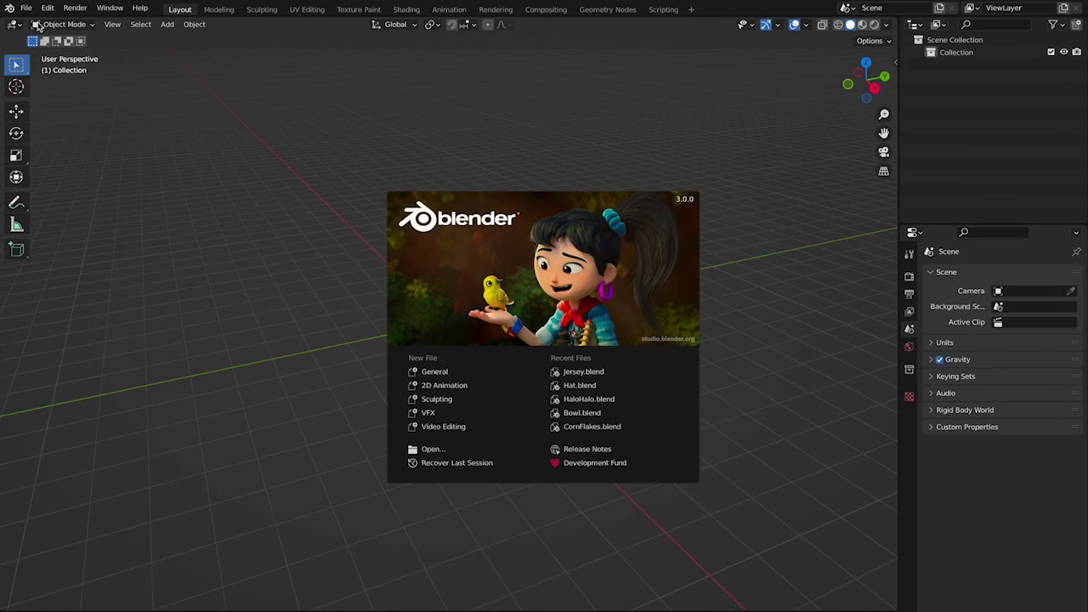
- Switch to Blender and import Tongal.svg into the empty scene
click(28, 8)
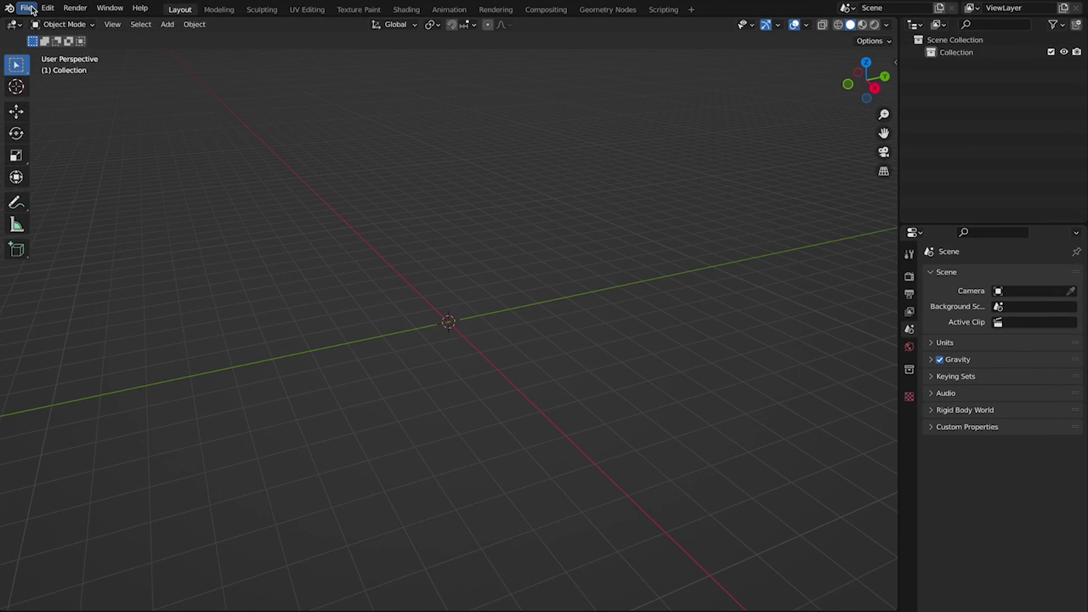
click(28, 8)
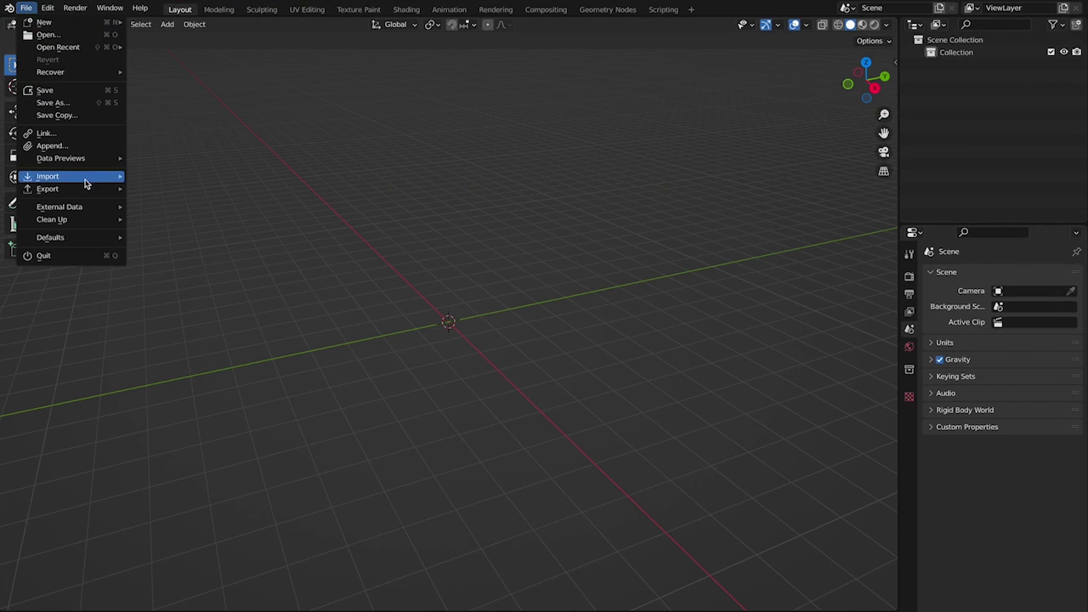
mouse_move(84, 183)
click(175, 238)
double_click(287, 139)
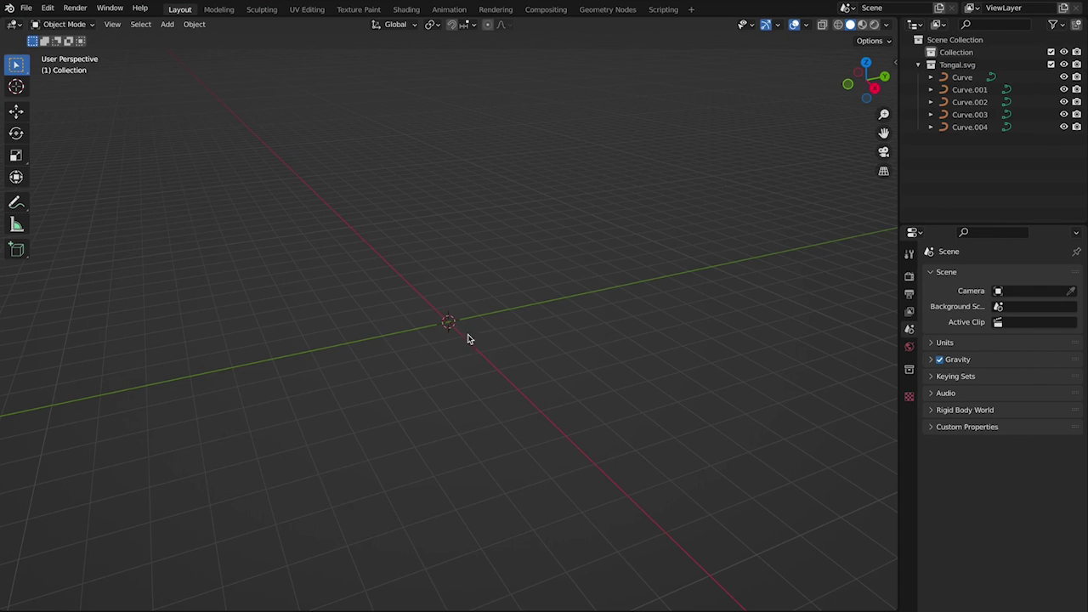
- Set the extrude depth of the main glasses frame curve to 0.002 m
key(KP_7)
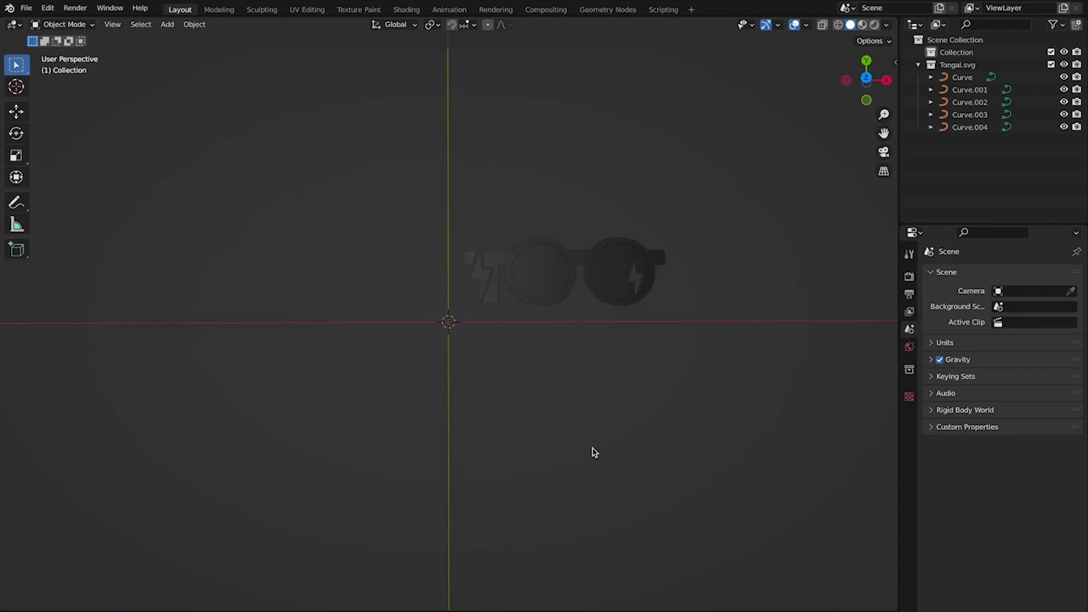
scroll(595, 425, up, 5)
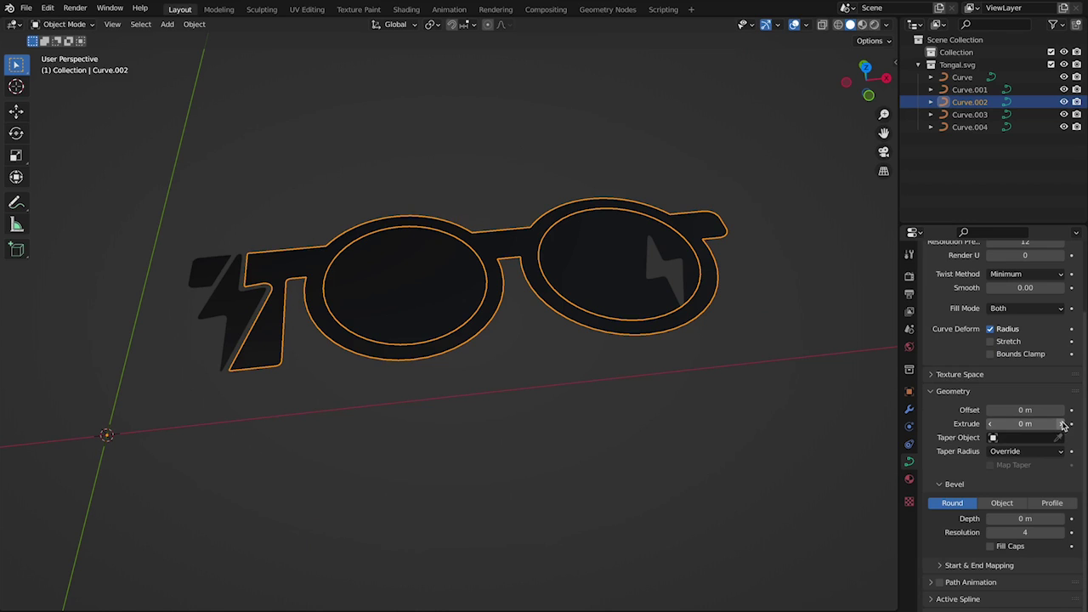
click(1063, 424)
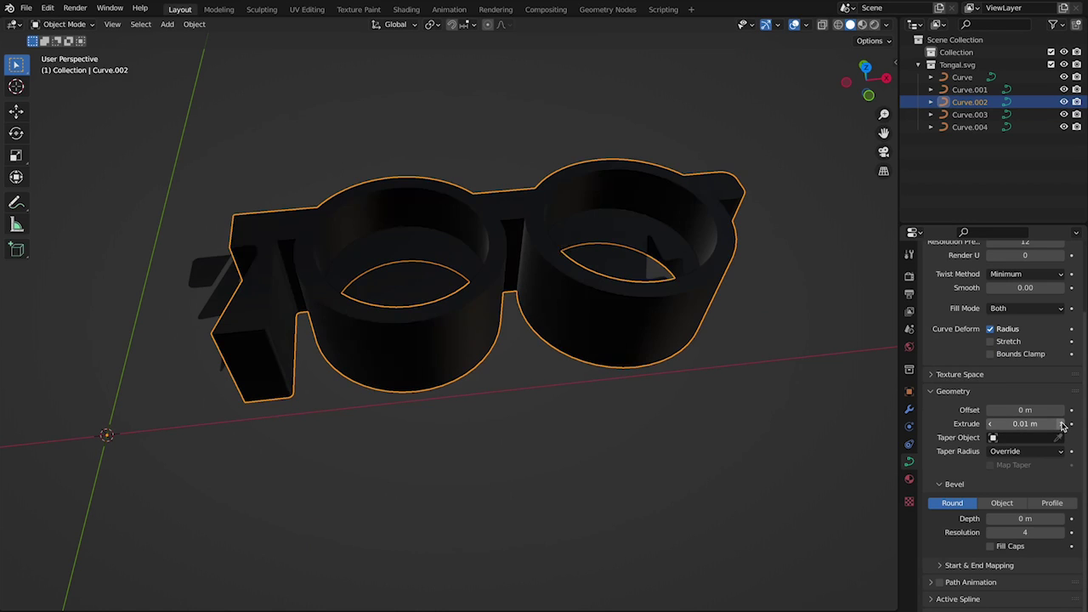
middle_drag(764, 357, 733, 343)
drag(1005, 425, 937, 413)
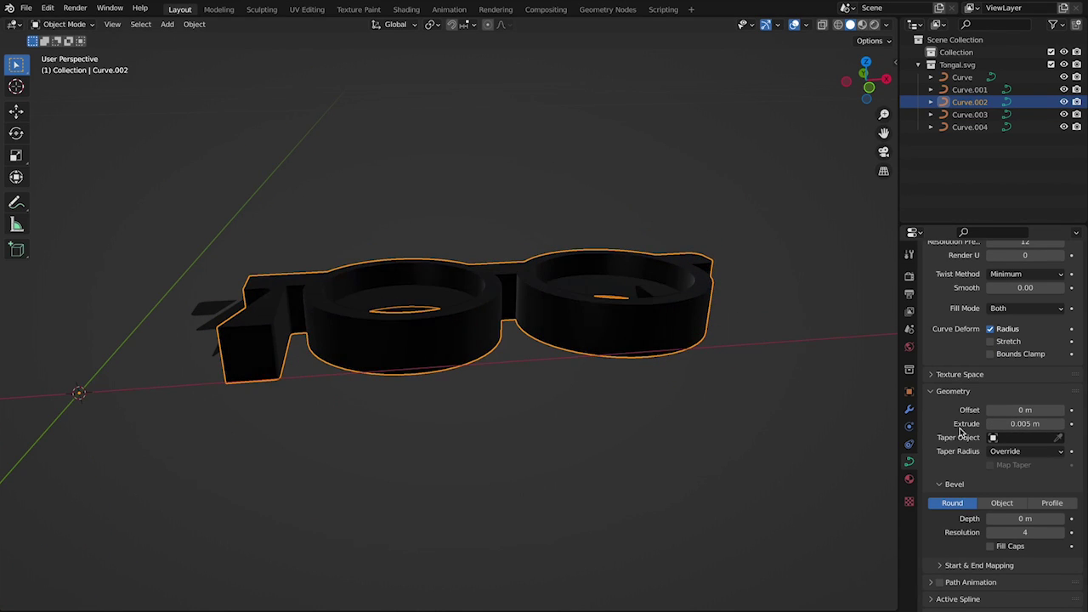
middle_drag(645, 323, 629, 305)
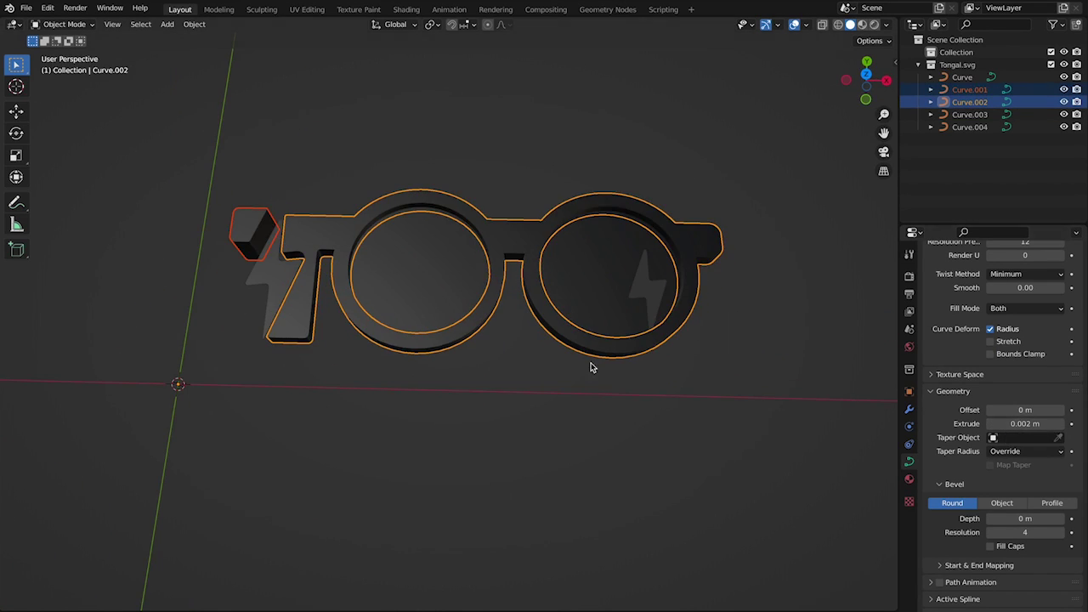
- Extrude the right lens curve with the bolt cut-out slightly and bring up the export options for the model
mouse_move(593, 367)
middle_down()
mouse_move(595, 303)
mouse_move(589, 359)
middle_up()
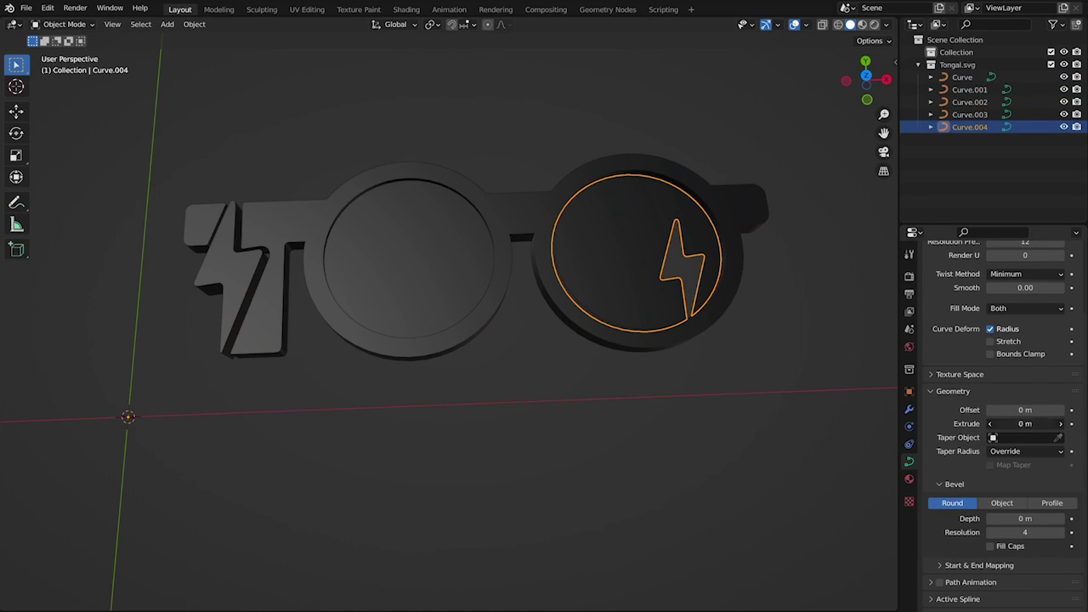
text(.00)
key(Return)
mouse_move(701, 357)
middle_down()
mouse_move(680, 221)
mouse_move(604, 247)
mouse_move(603, 355)
mouse_move(709, 365)
middle_up()
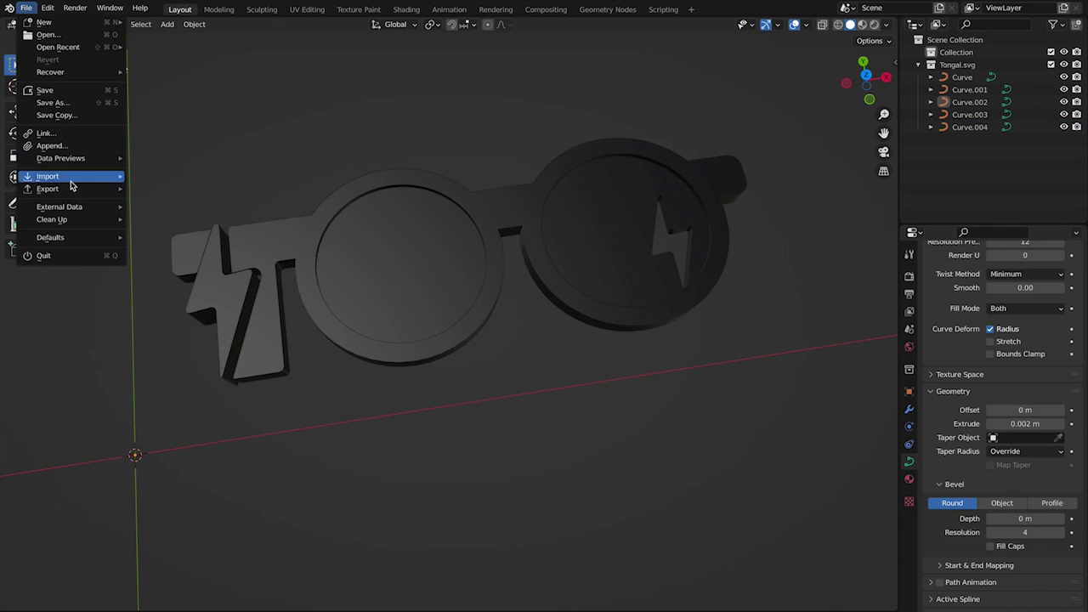
mouse_move(74, 190)
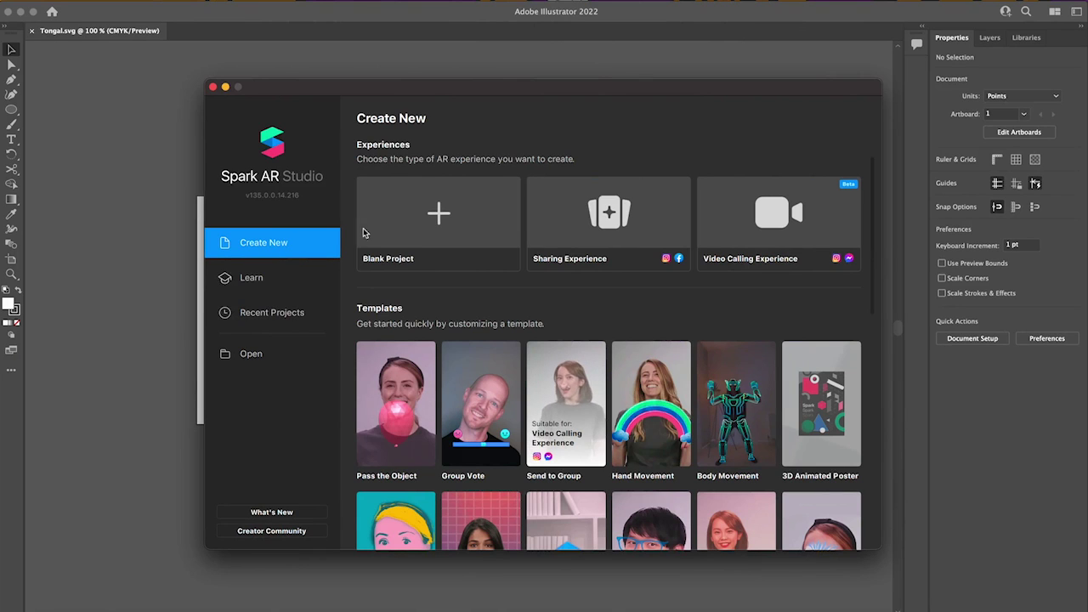
- Switch to Spark AR Studio, create a Sharing Experience project and add a face tracker to the scene
click(577, 217)
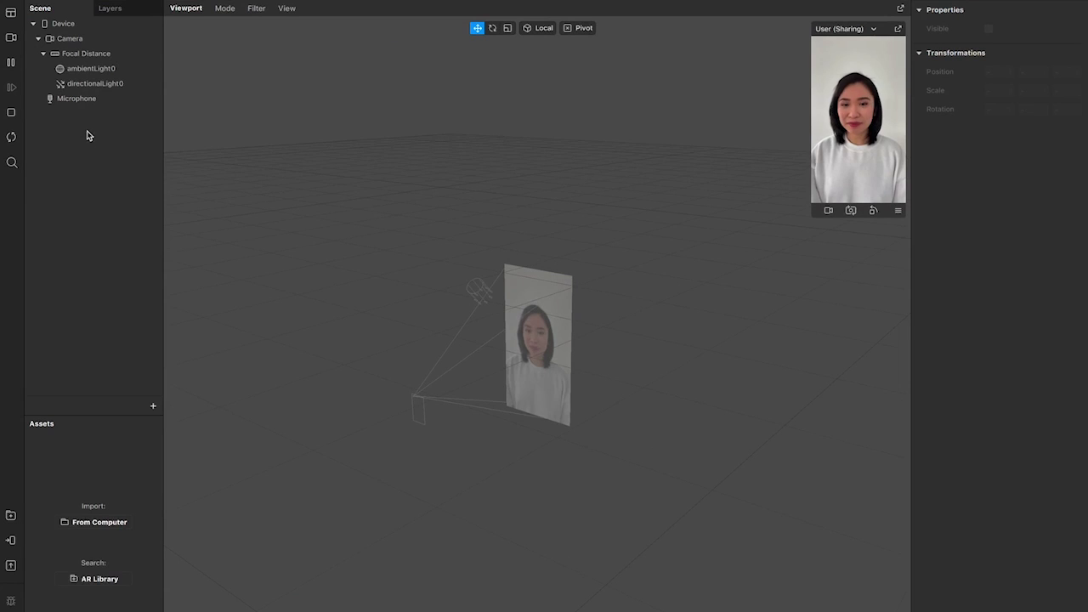
mouse_move(116, 139)
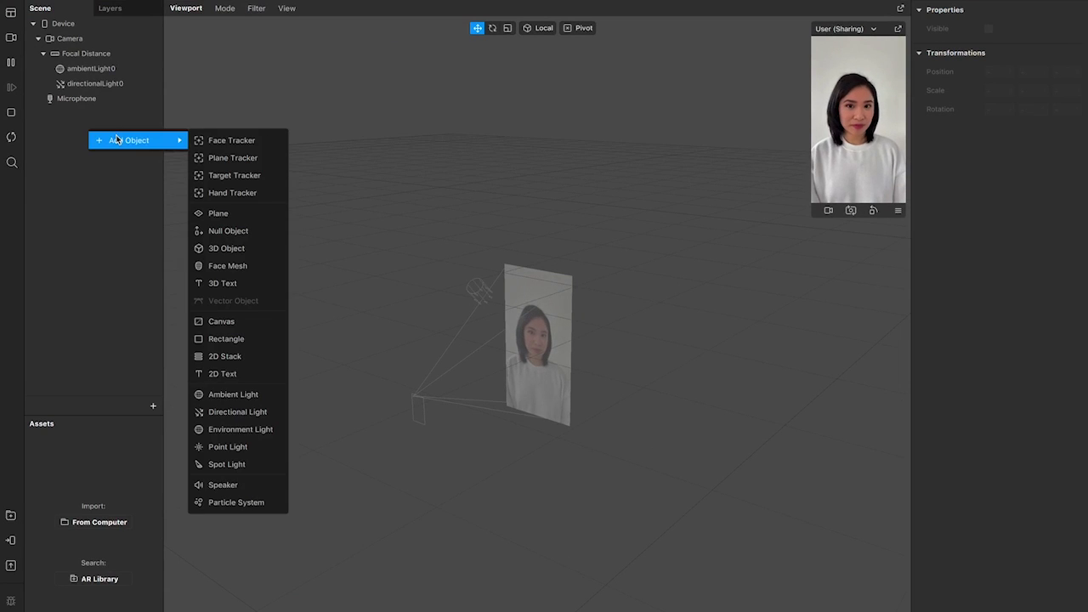
click(263, 149)
- Add a face mesh as a child of the face tracker
right_click(82, 104)
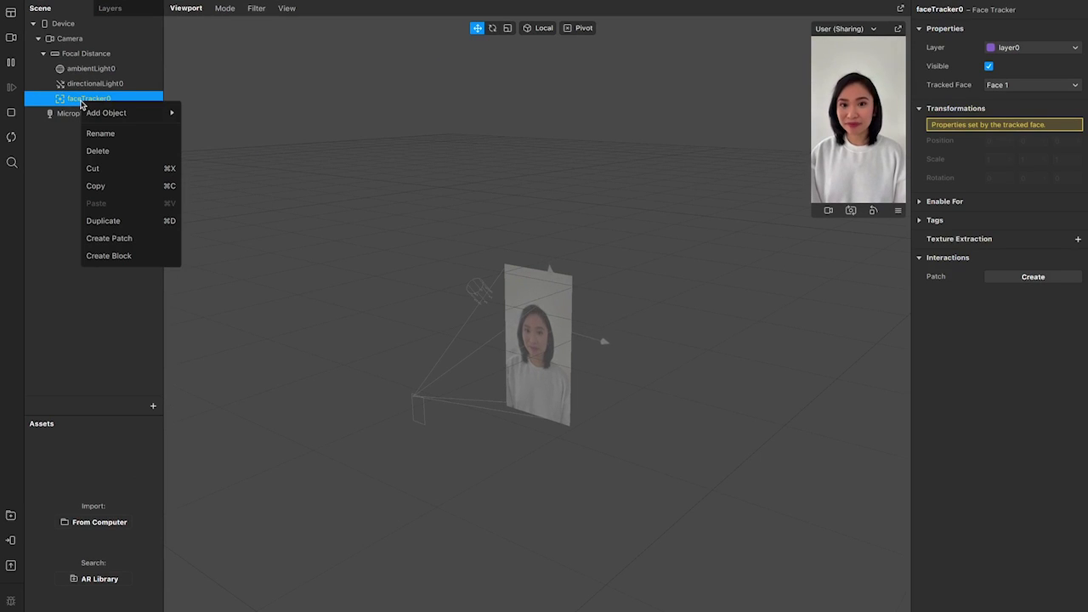
mouse_move(136, 112)
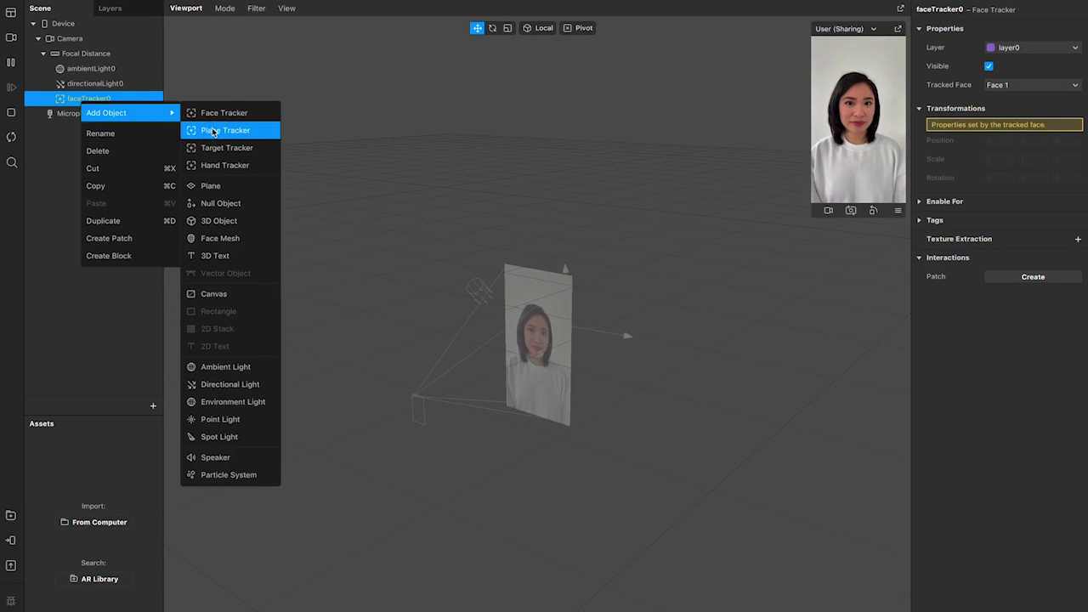
click(223, 238)
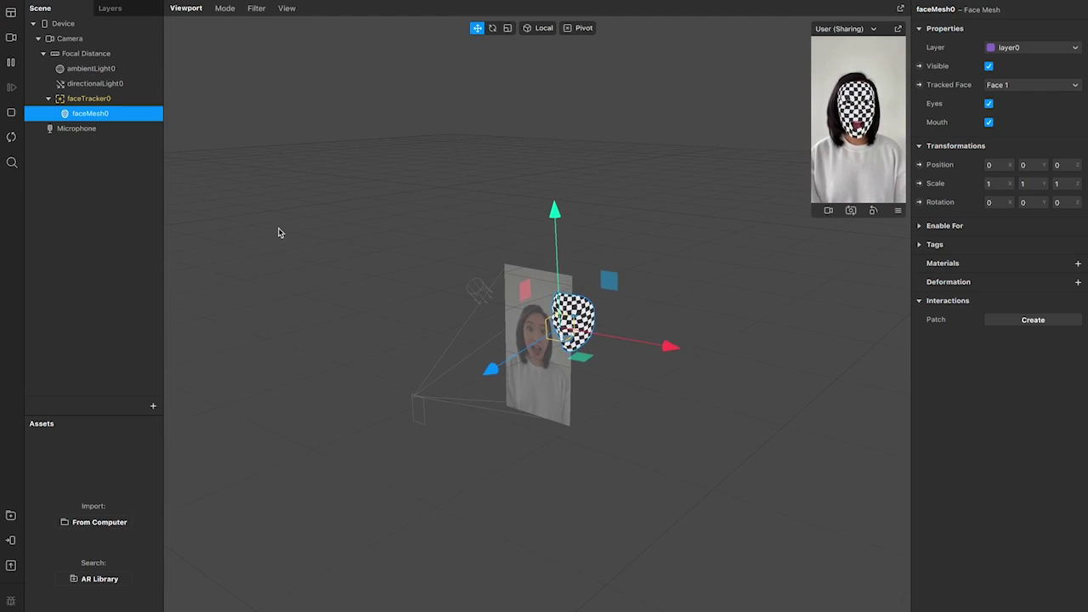
key(f)
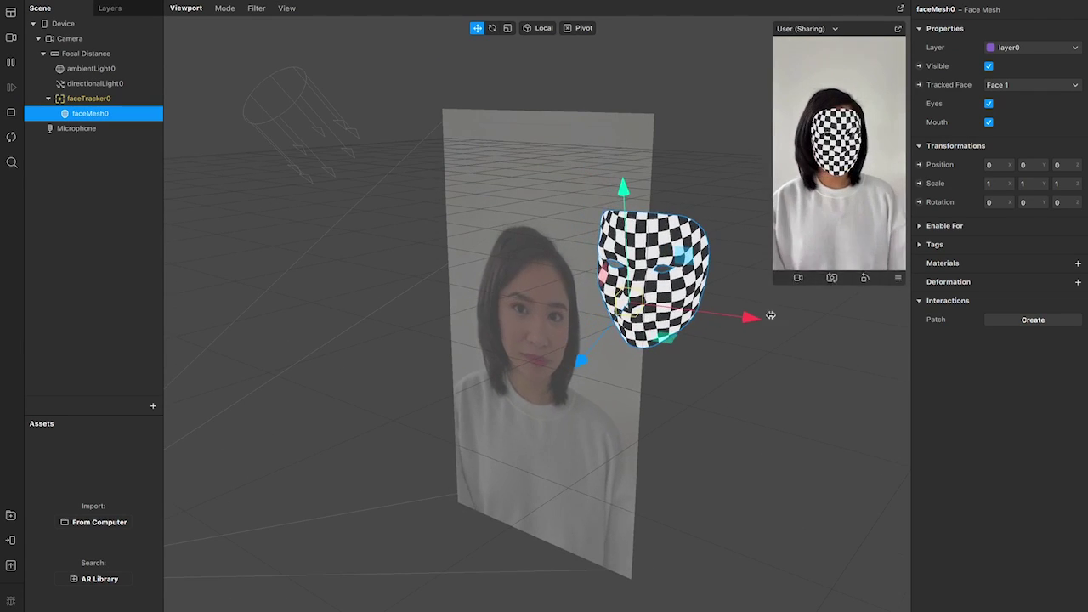
click(566, 354)
- Import Tongal Glasses.fbx from the computer and place the glasses under the face tracker
click(116, 522)
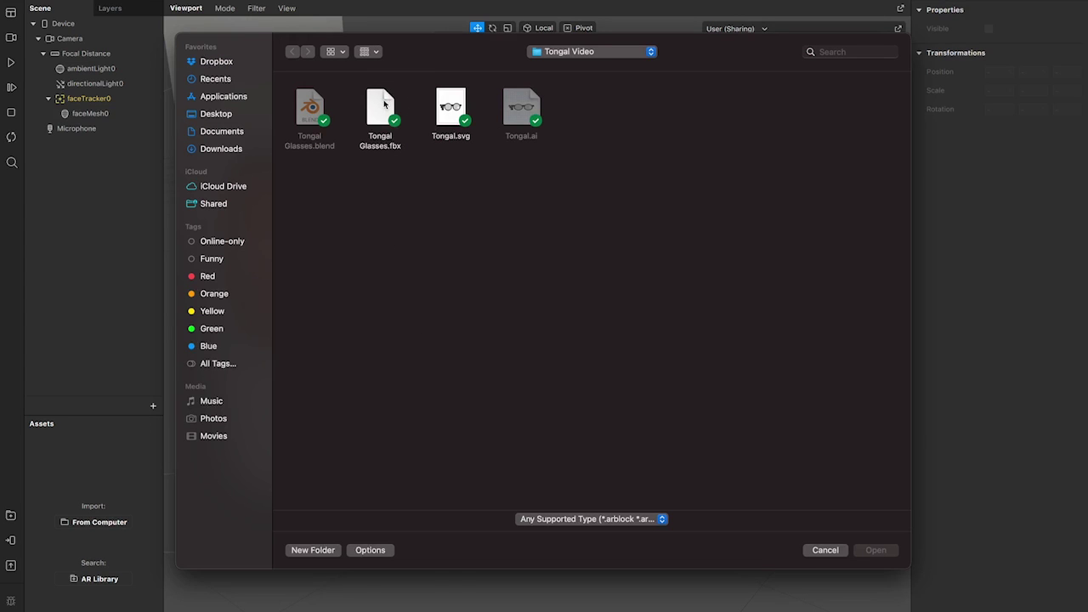
double_click(383, 103)
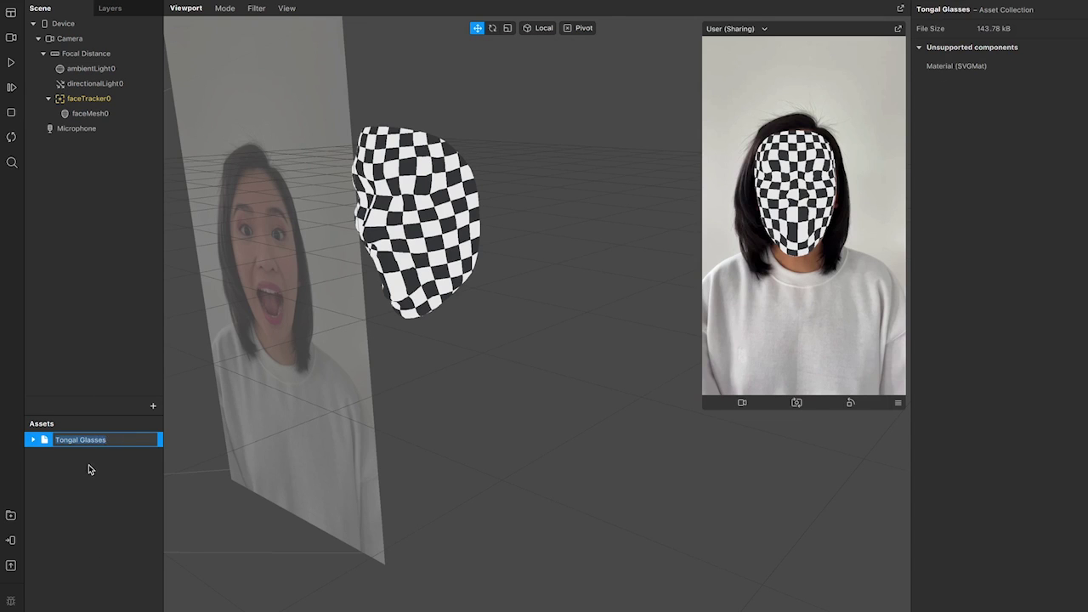
drag(79, 441, 57, 134)
drag(87, 98, 88, 99)
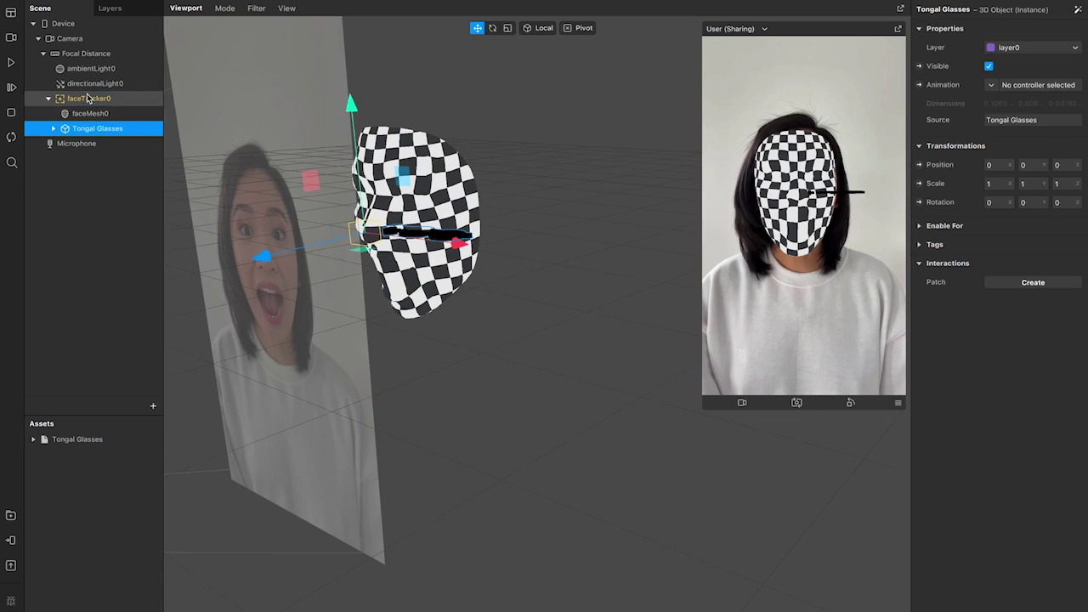
- Rotate the glasses to 90° in X and move them to about -0.06 in X and -0.01 in Z
key(e)
scroll(200, 364, up, 3)
drag(196, 338, 184, 449)
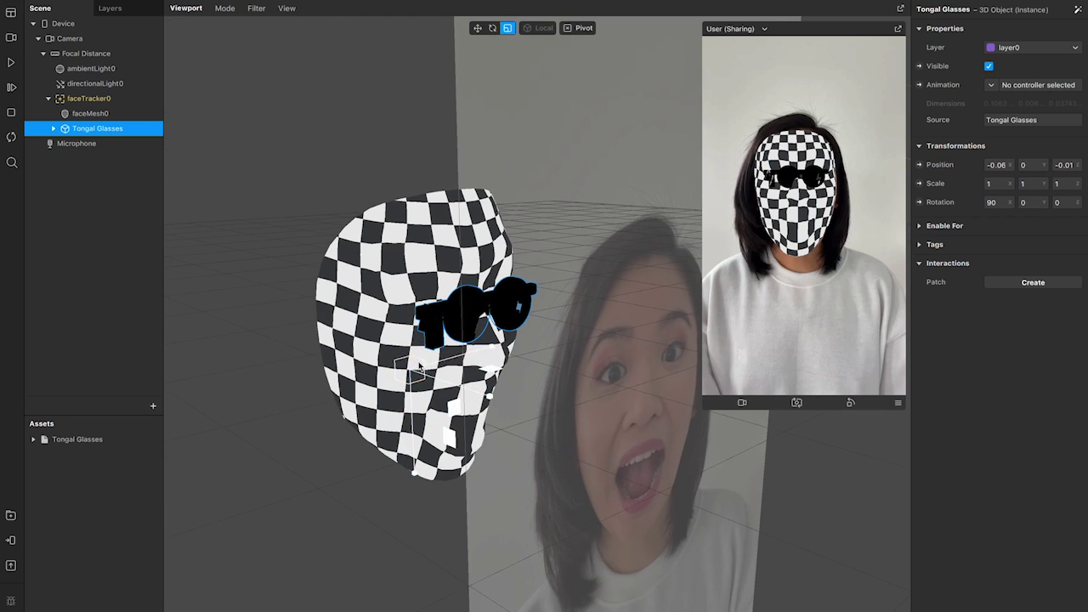
- Scale the glasses to about 1.675 in X and Z and shift them sideways to centre them on the face mesh
drag(411, 379, 459, 357)
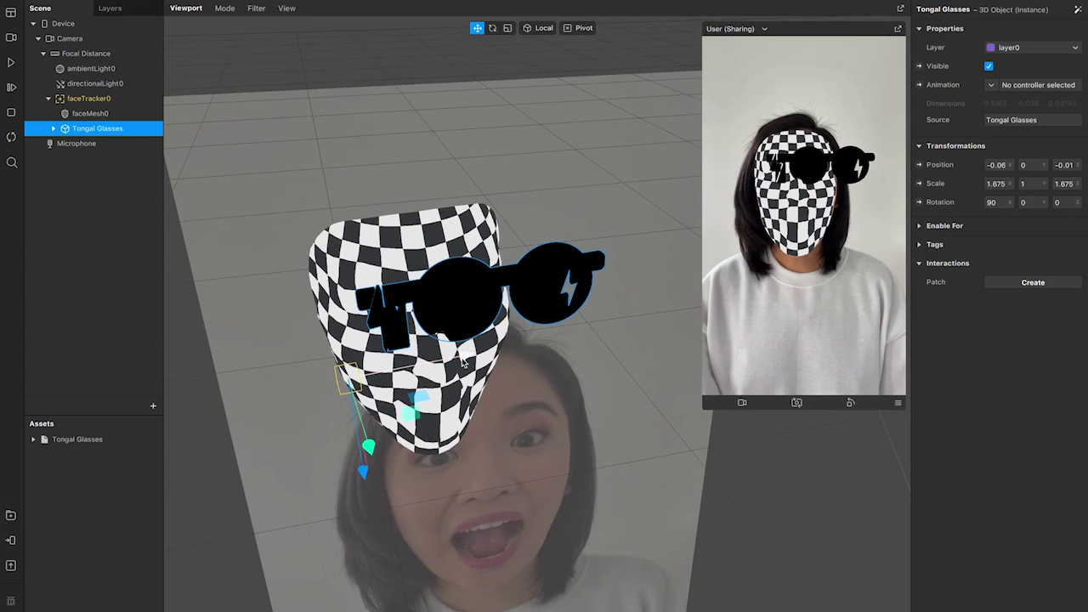
drag(464, 362, 396, 361)
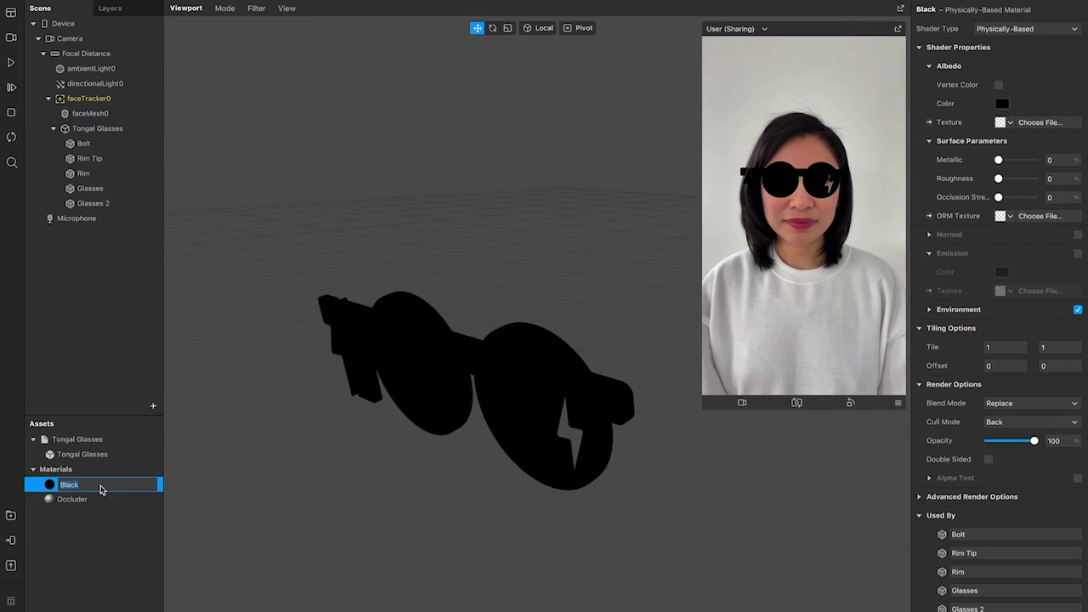
- Lighten the Black material's albedo colour to a dark grey
click(99, 485)
click(1003, 104)
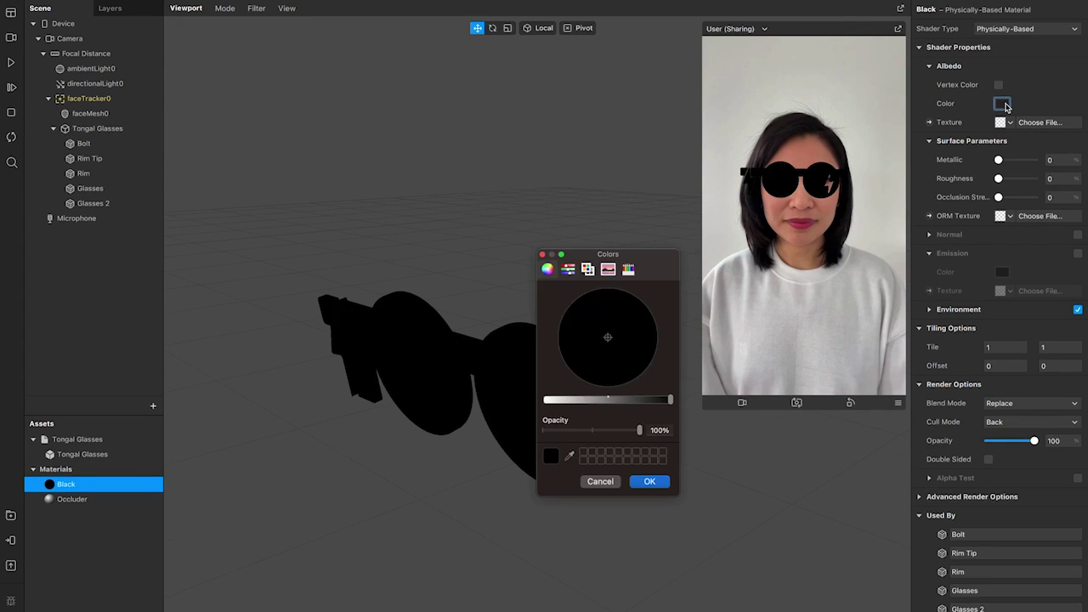
click(628, 403)
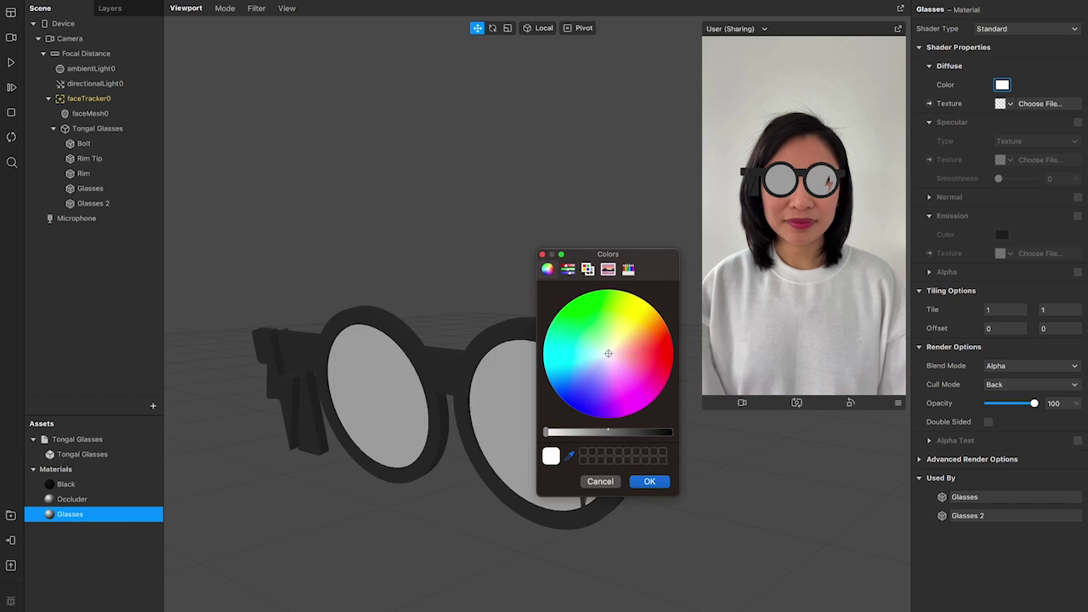
- Colour the Glasses material and the Bolt material purple
click(605, 401)
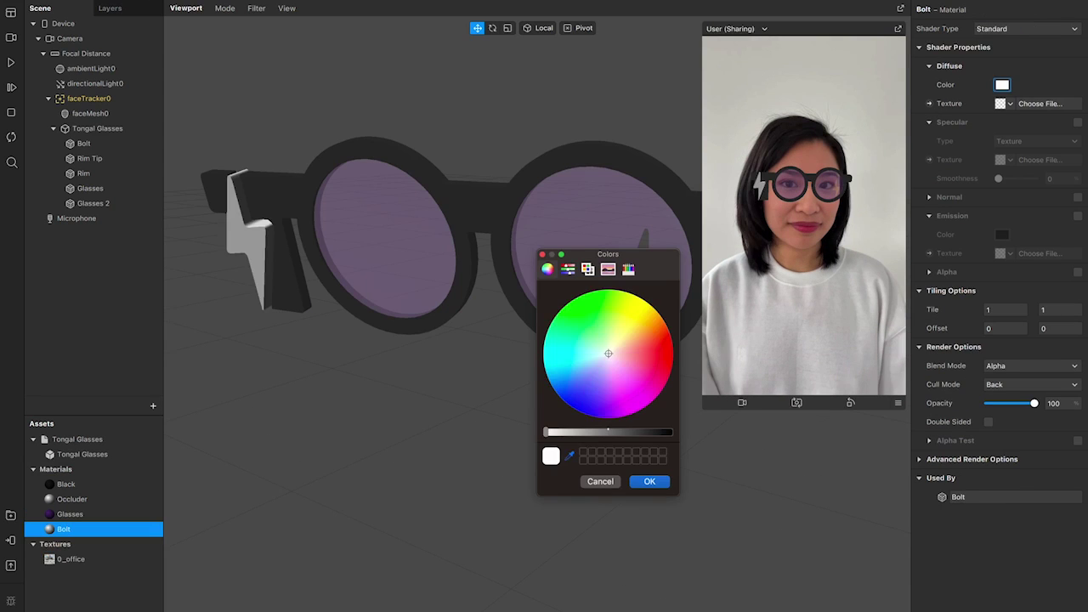
click(610, 384)
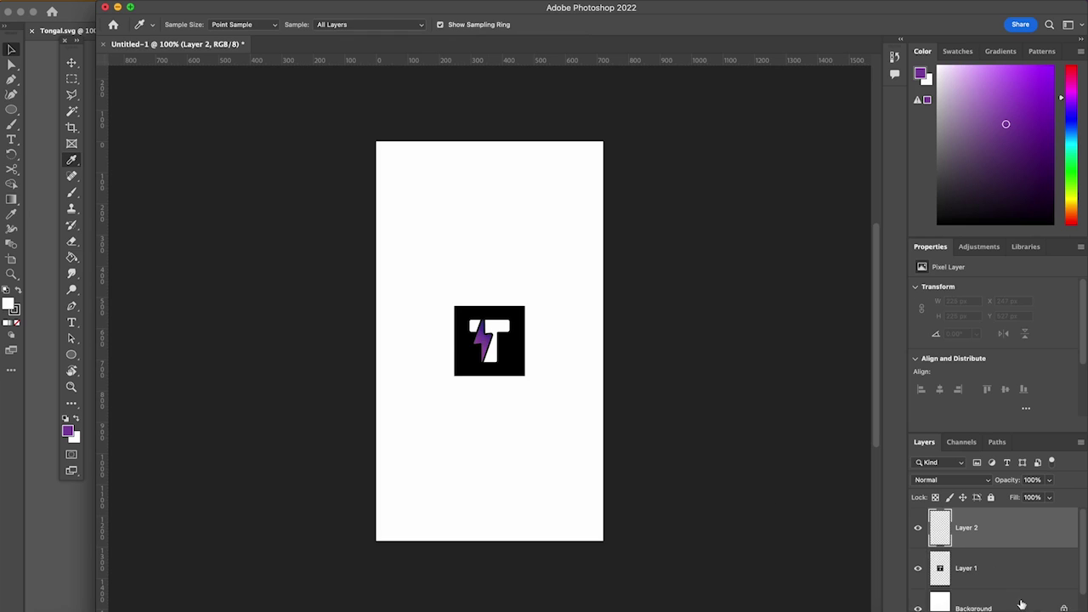
- In Photoshop, clear a feathered rectangular area from the middle of the purple layer, leaving a vignette around the edges
drag(400, 168, 585, 520)
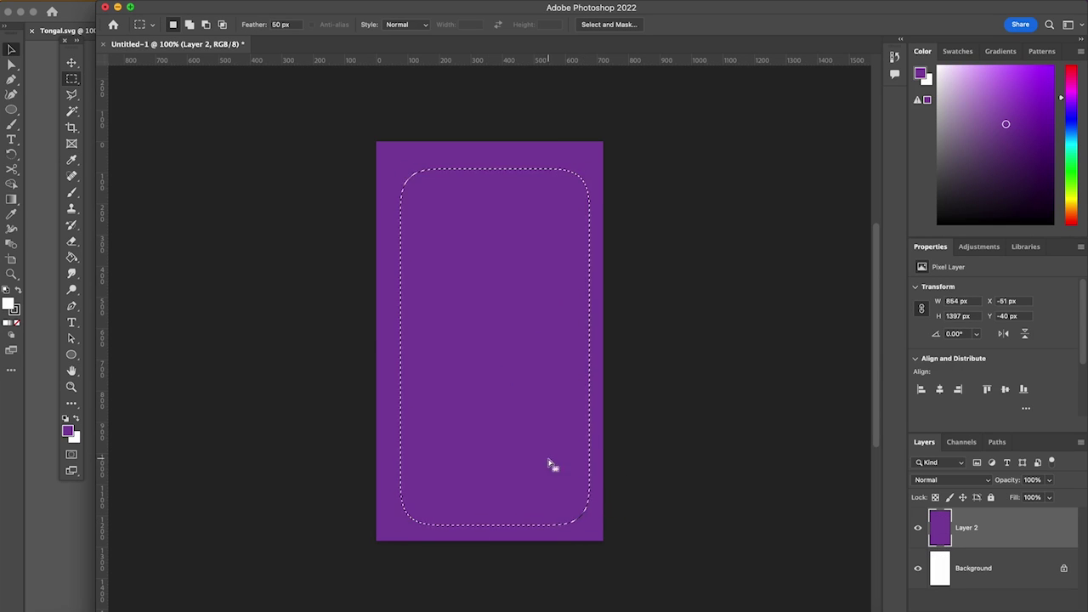
key(Delete)
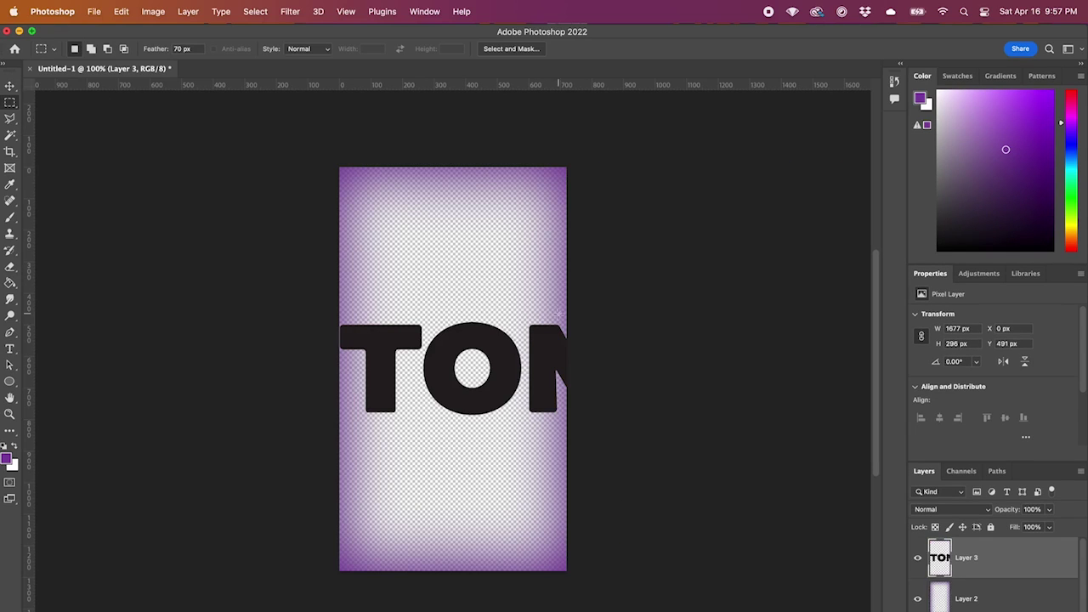
- Convert the TONGAL wordmark layer to a smart object and scale it down to fit near the upper edge of the vignette
right_click(974, 581)
click(930, 536)
key(super+t)
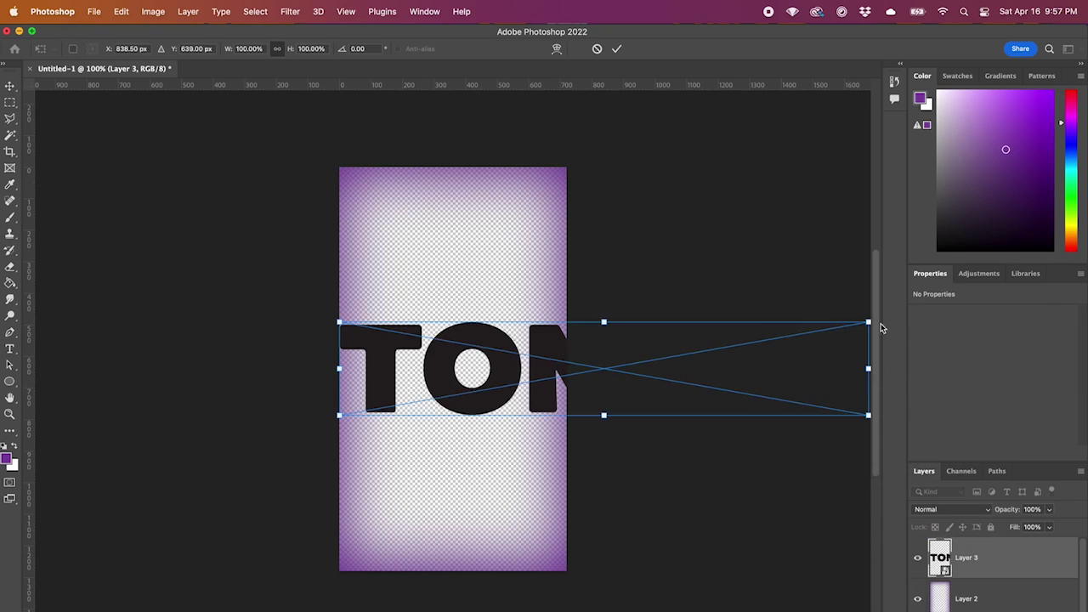
drag(881, 328, 532, 195)
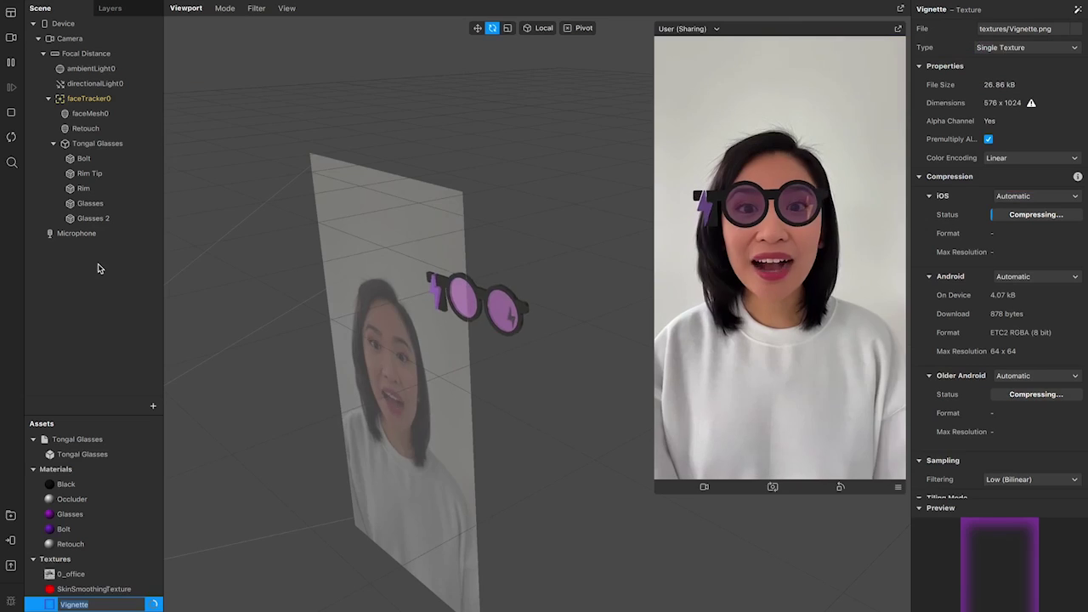
- In Spark AR Studio, add a canvas to the scene and a rectangle as its child
right_click(101, 274)
mouse_move(144, 276)
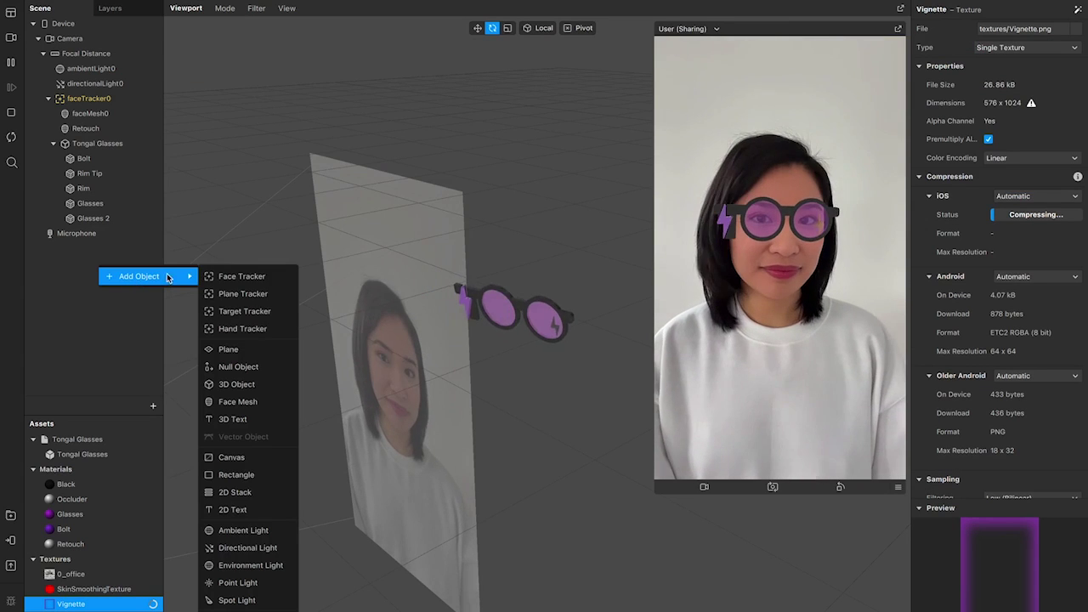
click(231, 457)
right_click(78, 234)
mouse_move(107, 249)
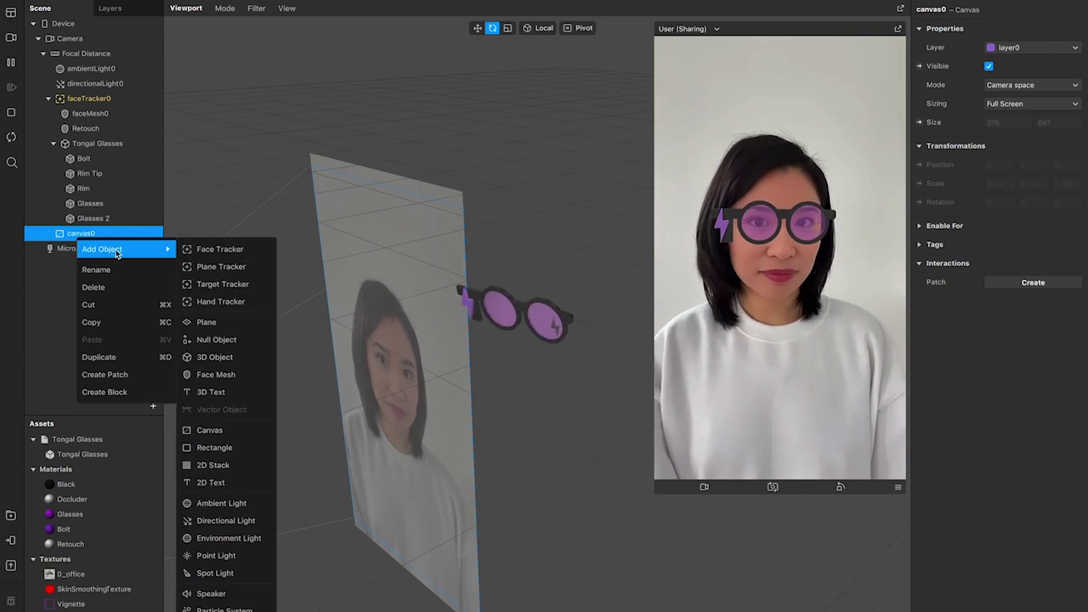
click(214, 447)
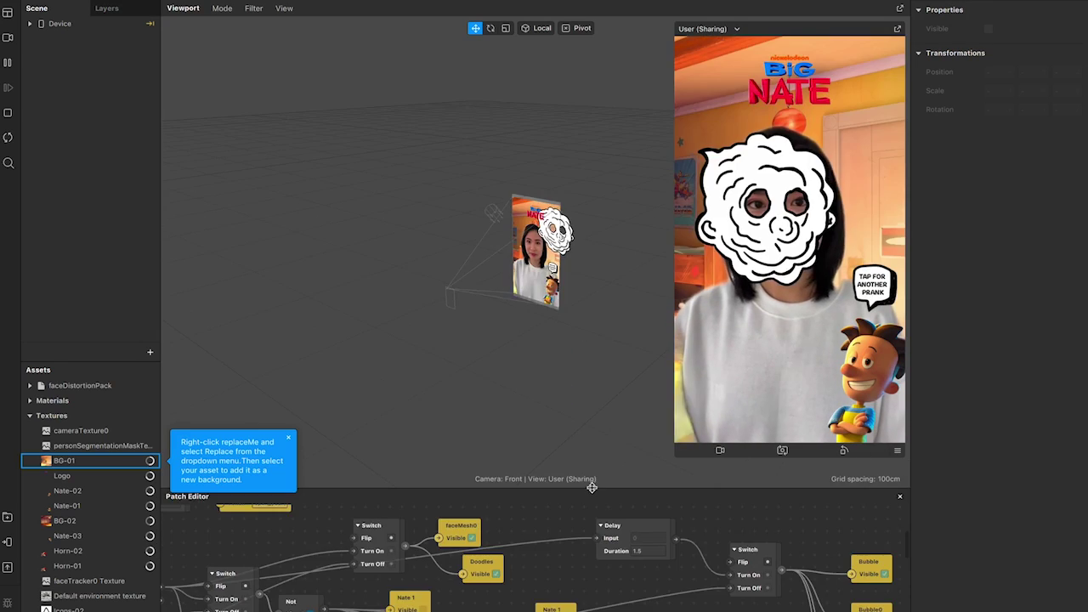
- Enlarge the Patch Editor of the Big Nate effect and examine how its screen-tap and mouth-open patches are wired
drag(592, 487, 600, 25)
scroll(535, 306, left, 5)
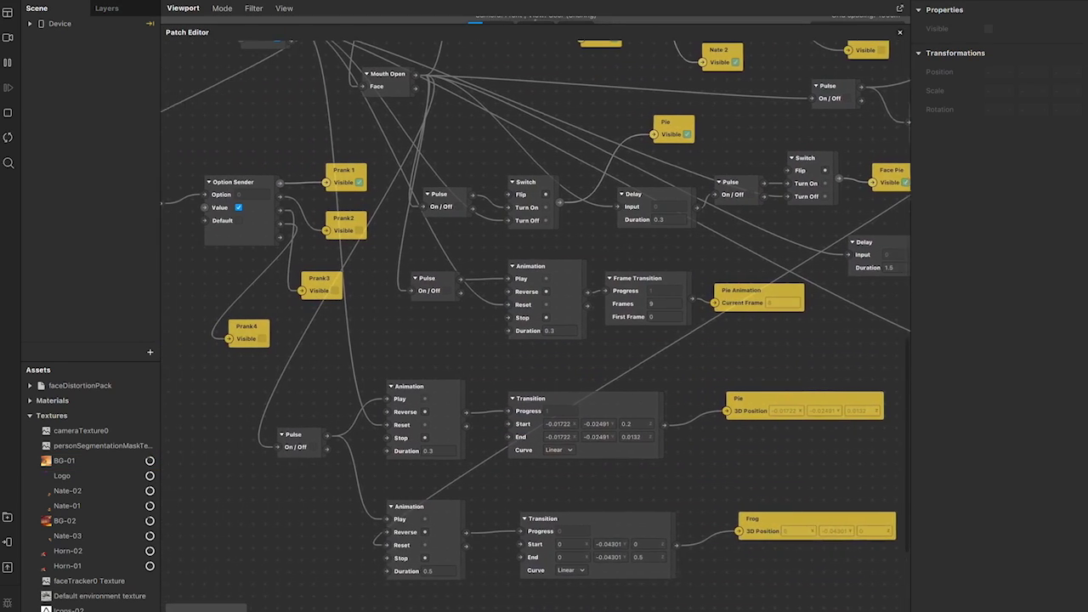
scroll(535, 325, up, 8)
scroll(535, 325, left, 3)
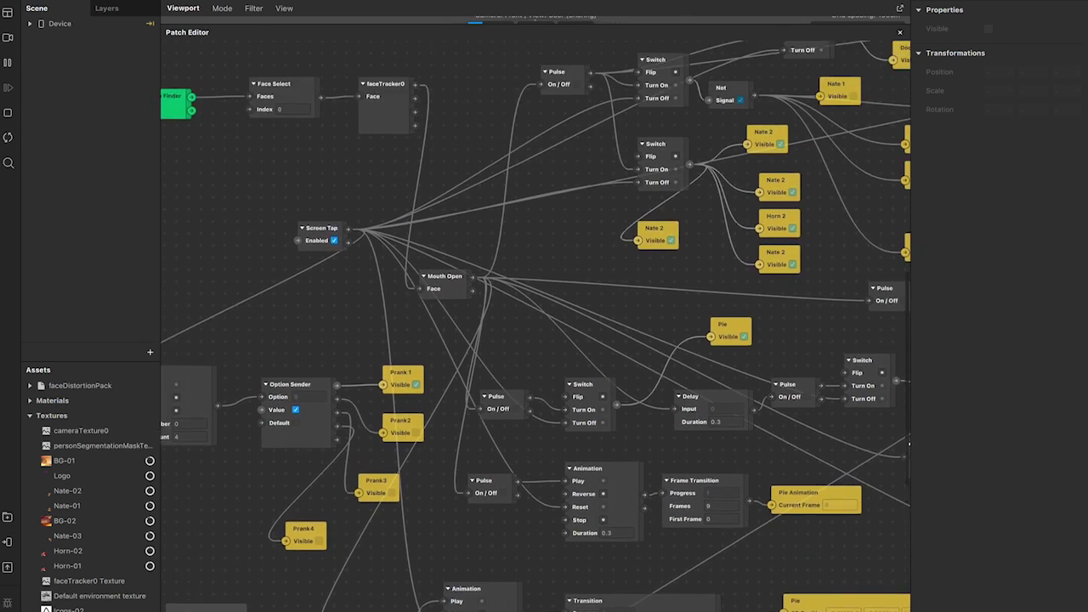
scroll(535, 326, right, 10)
scroll(535, 325, down, 1)
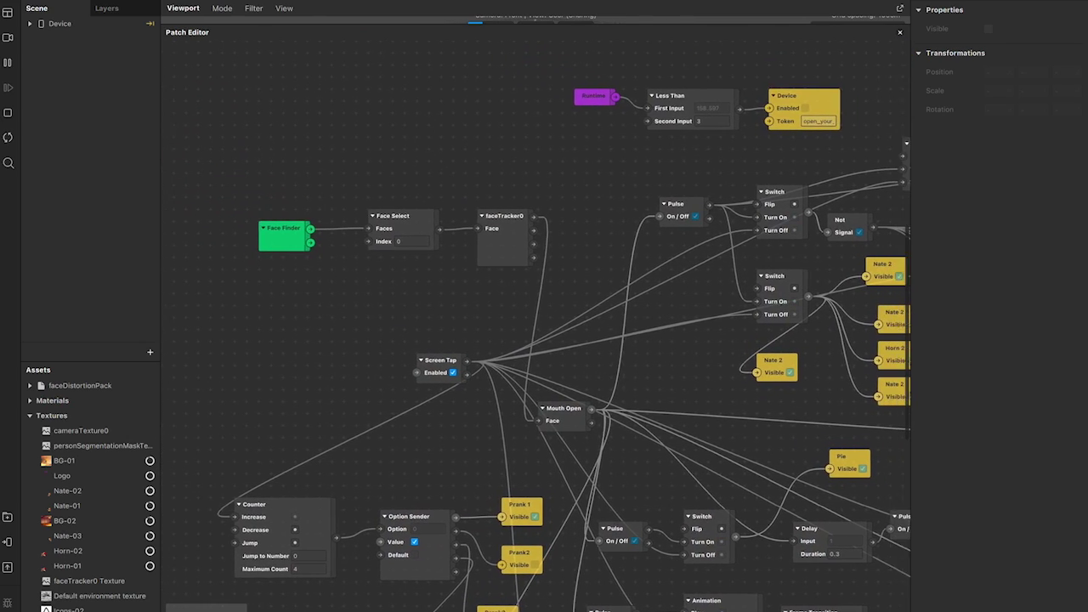
scroll(535, 326, right, 3)
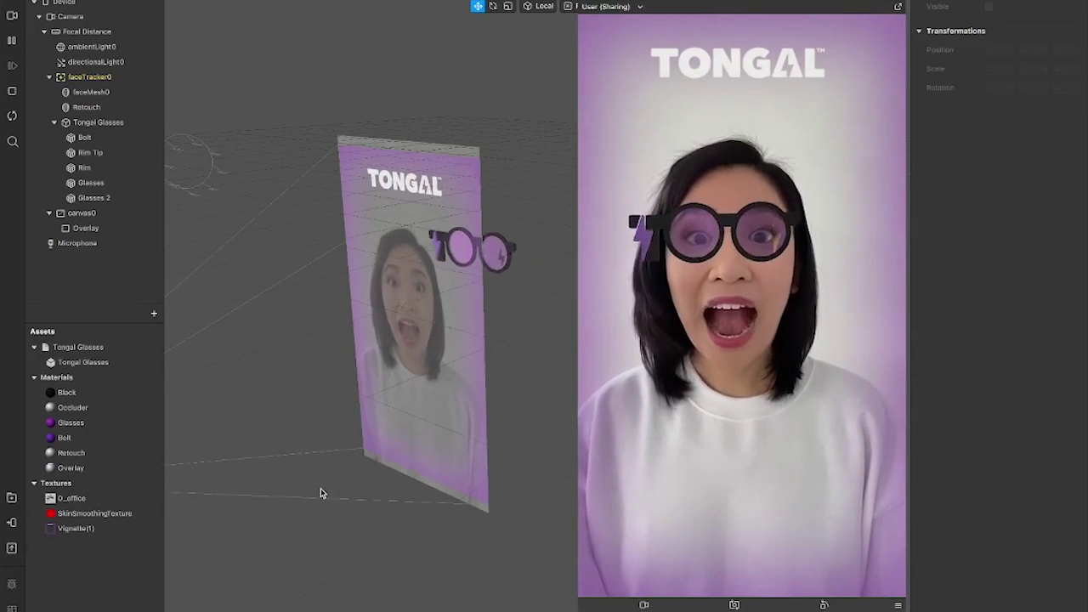
- Open the publishing options for the Tongal glasses effect
click(12, 552)
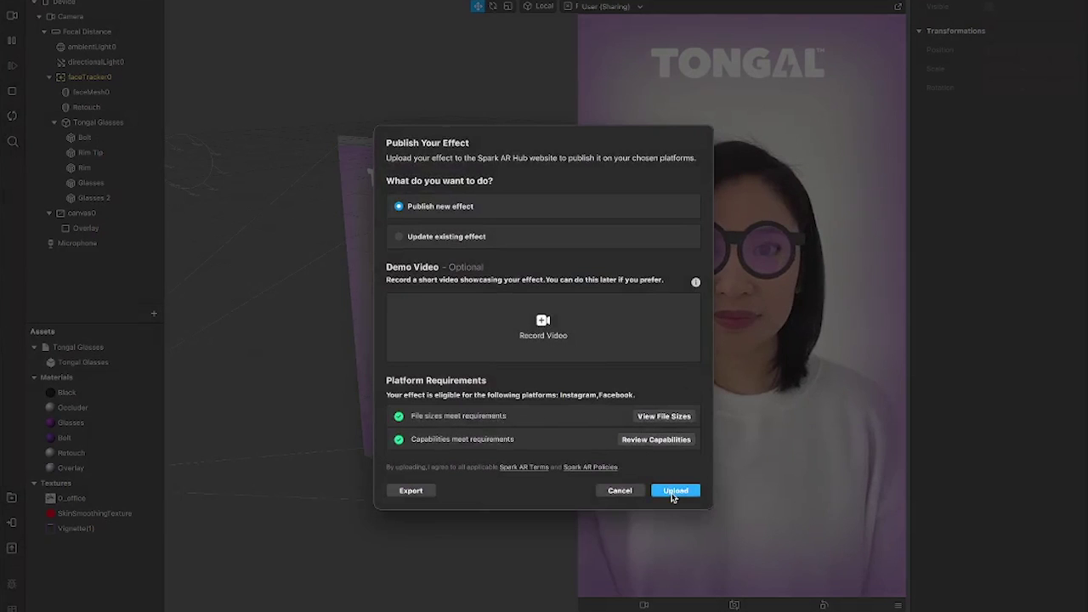